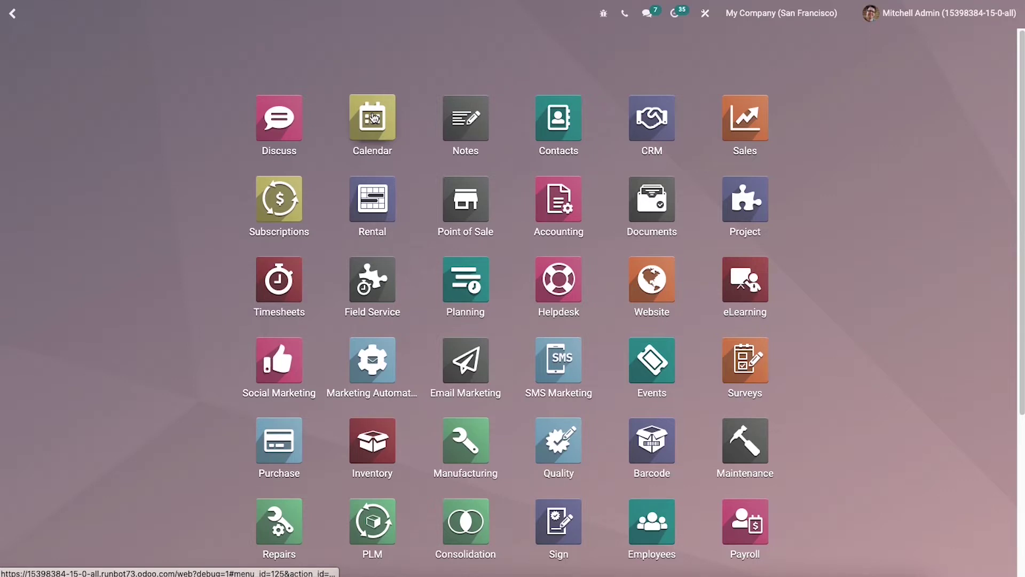
- Open the Calendar app to view the May 8–14, 2022 week with its Pricing Discussion meeting
{"action": "left_click", "coordinate": [374, 118]}
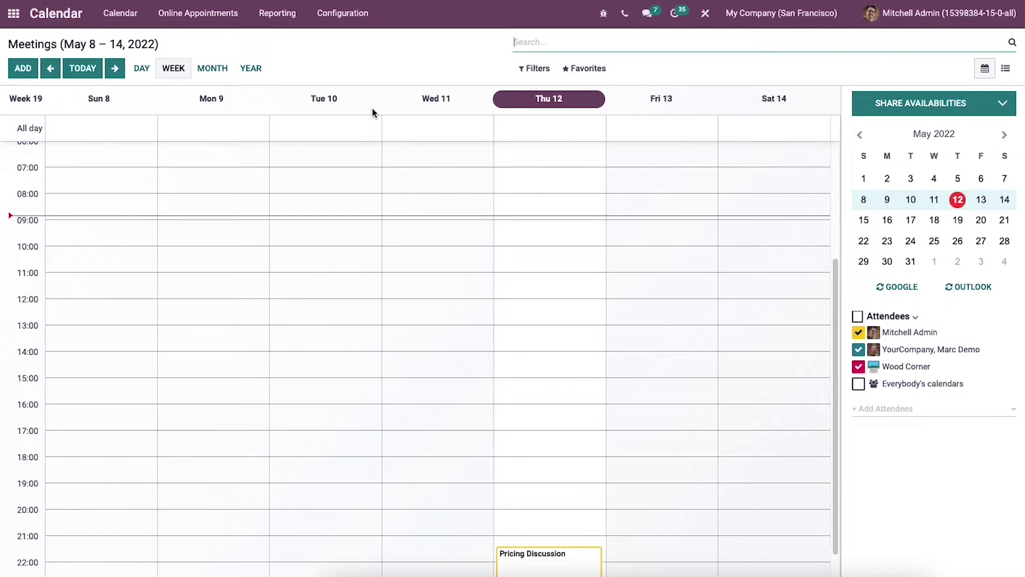
{"action": "left_click", "coordinate": [353, 17]}
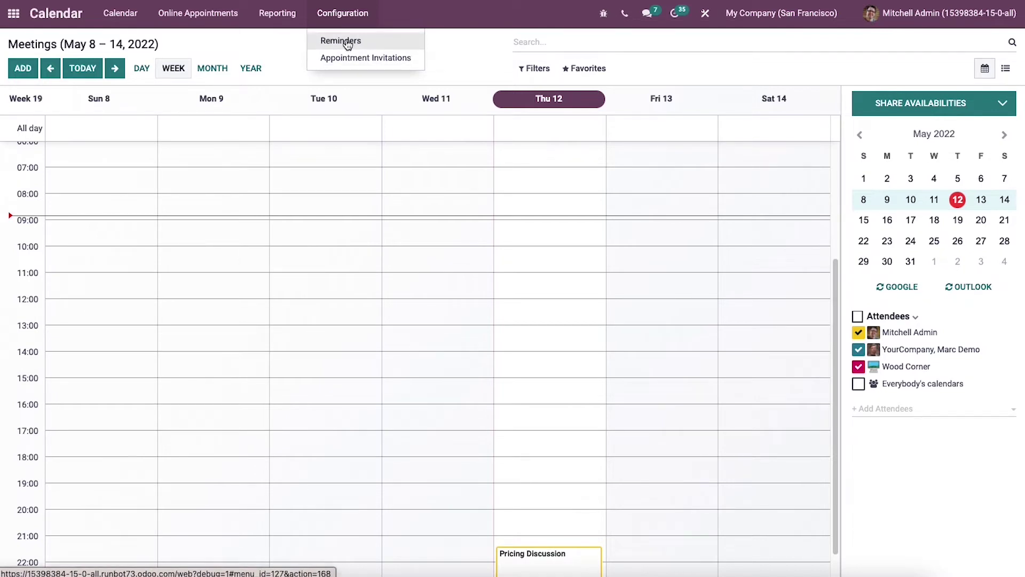
- Open the Reminders list, inspect the first Notification reminder, then start a new reminder
{"action": "left_click", "coordinate": [346, 41]}
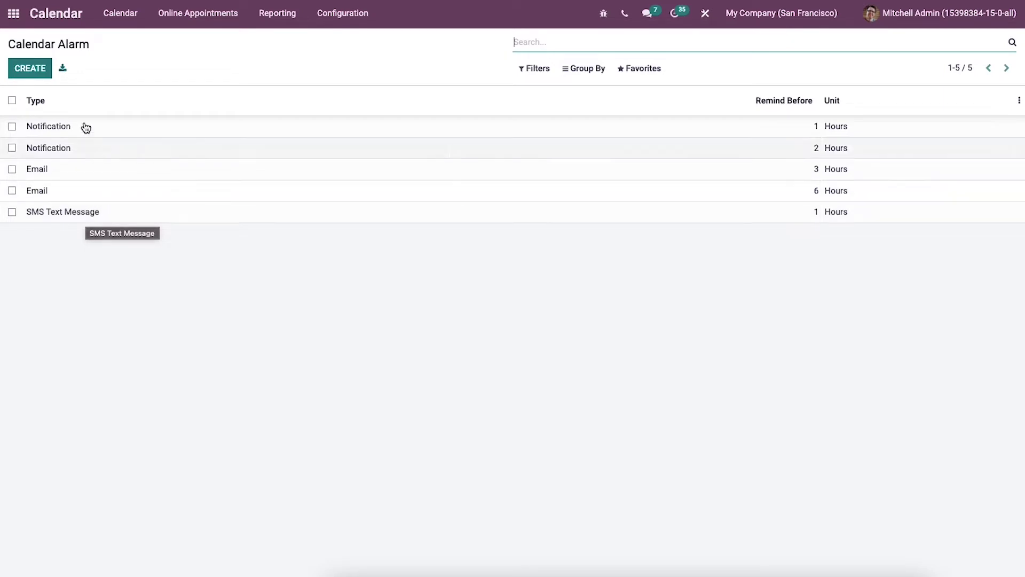
{"action": "mouse_move", "coordinate": [59, 116]}
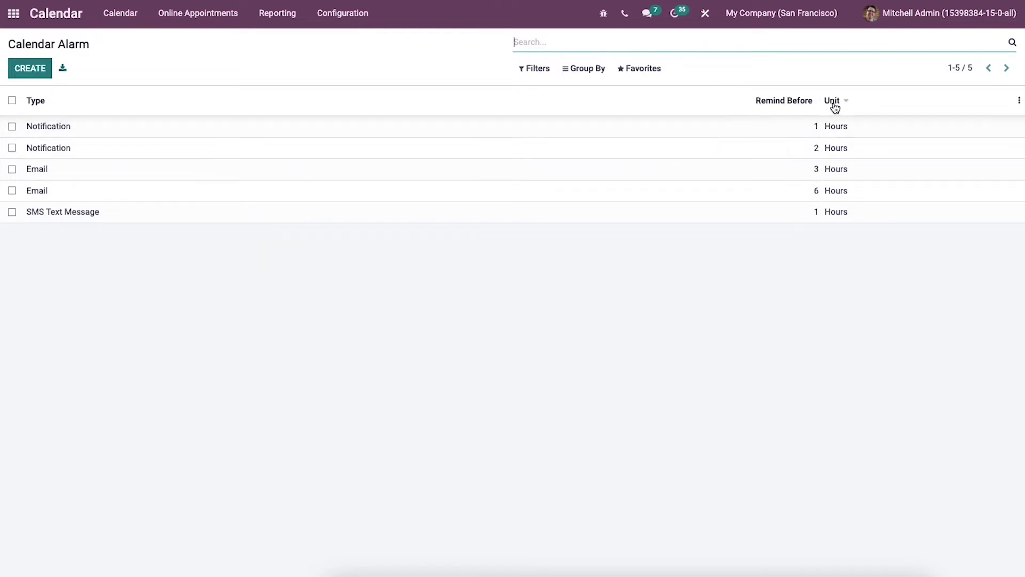
{"action": "mouse_move", "coordinate": [837, 108]}
{"action": "mouse_move", "coordinate": [114, 116]}
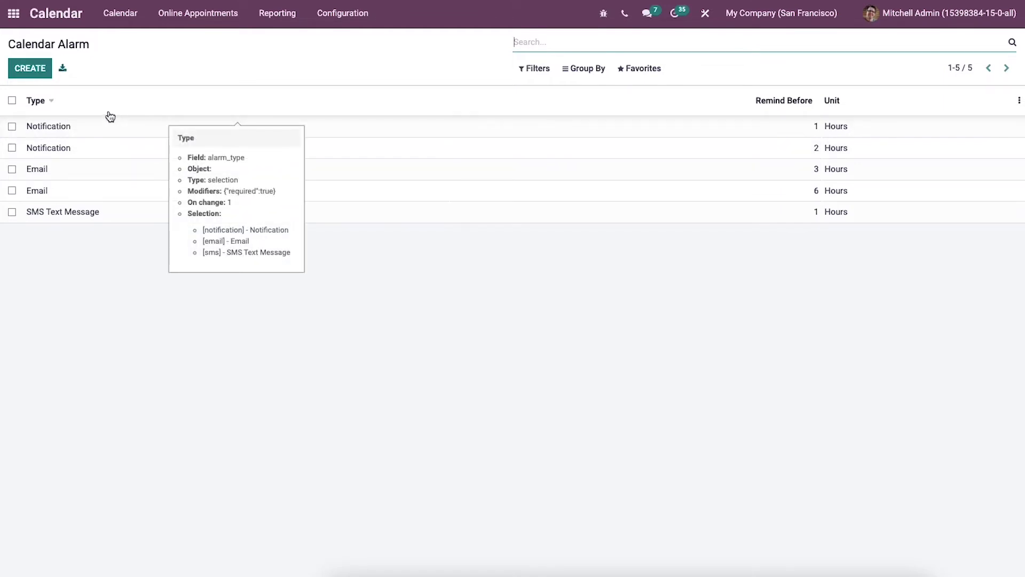
{"action": "left_click", "coordinate": [88, 125]}
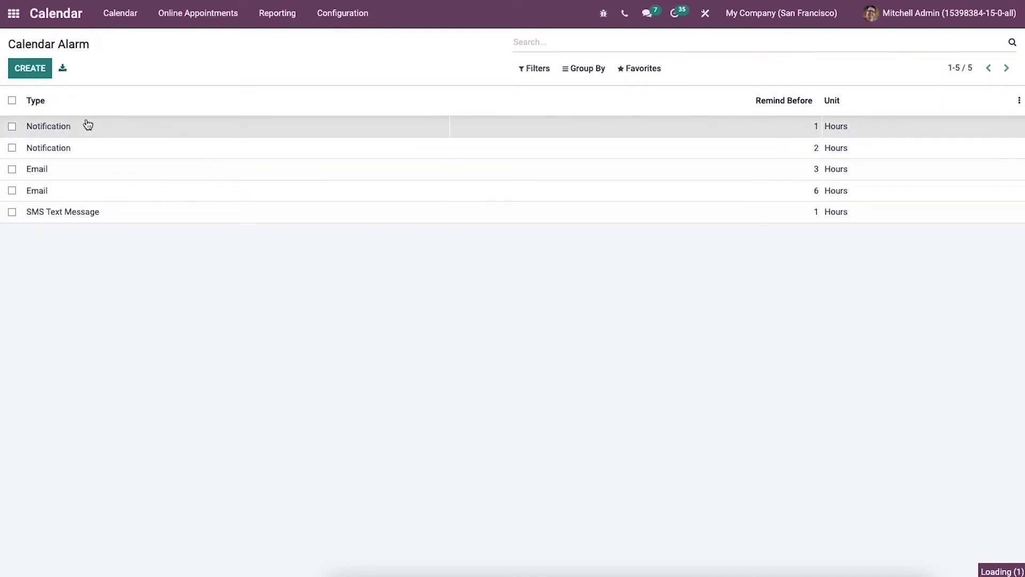
{"action": "left_click", "coordinate": [75, 46]}
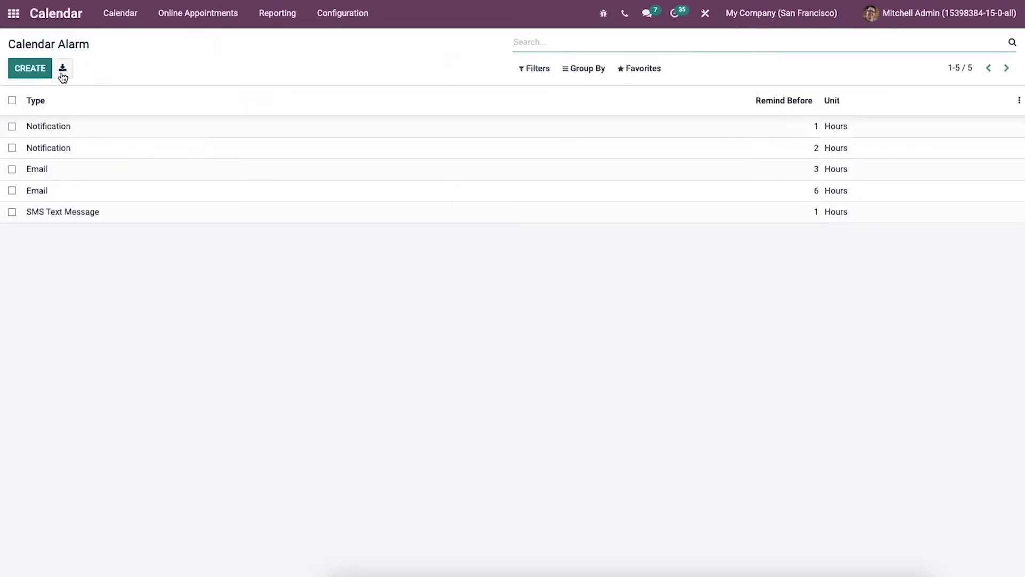
{"action": "left_click", "coordinate": [33, 68]}
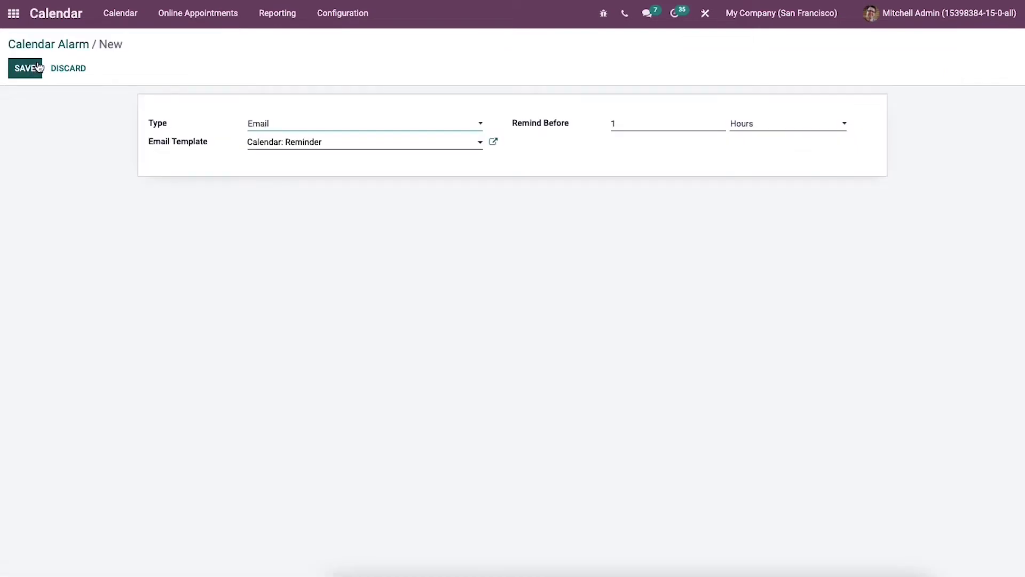
- Compare the reminder types, then save an Email reminder 1 Hours before with the Calendar: Reminder template
{"action": "left_click", "coordinate": [297, 126]}
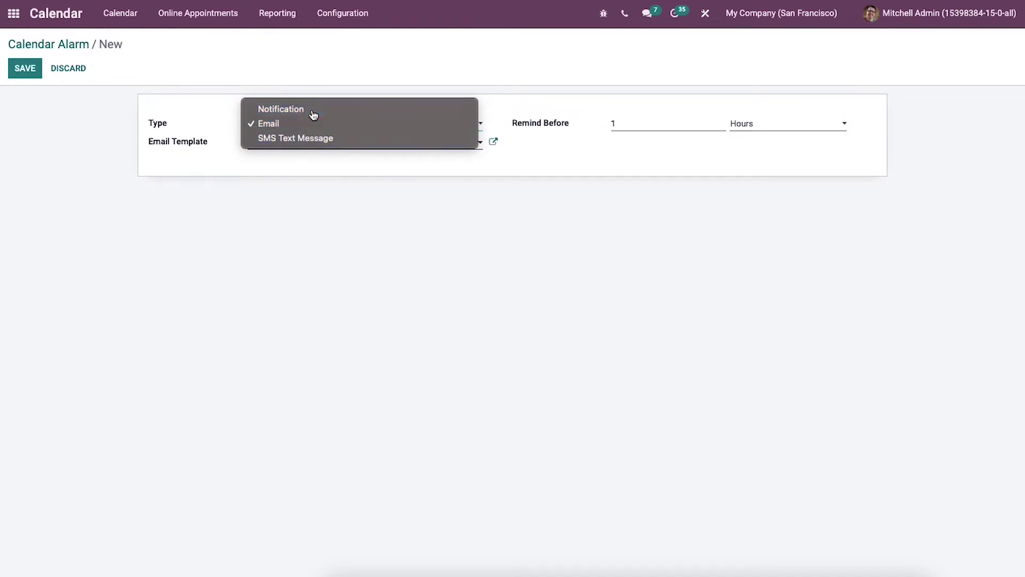
{"action": "left_click", "coordinate": [312, 110]}
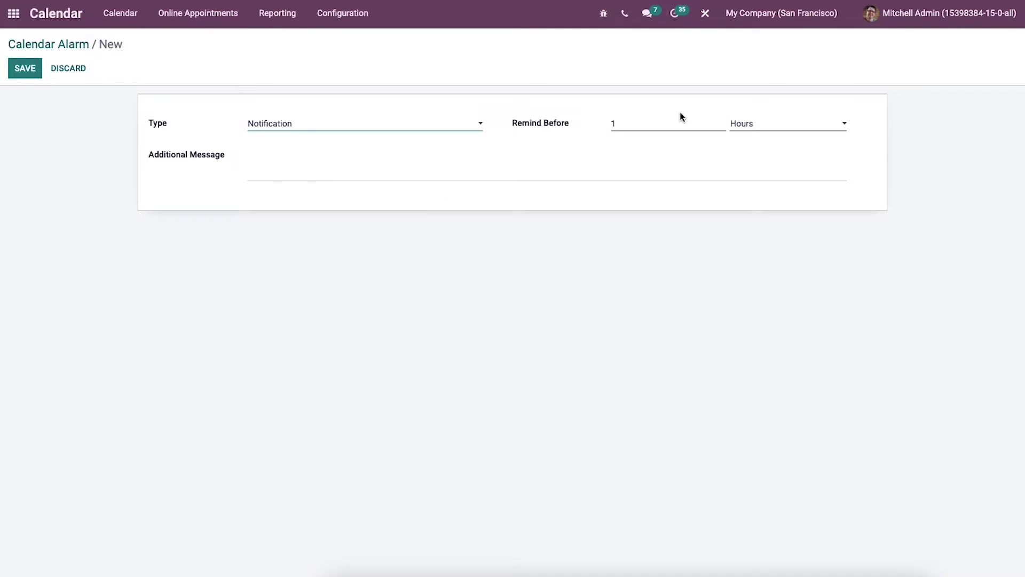
{"action": "left_click", "coordinate": [755, 119]}
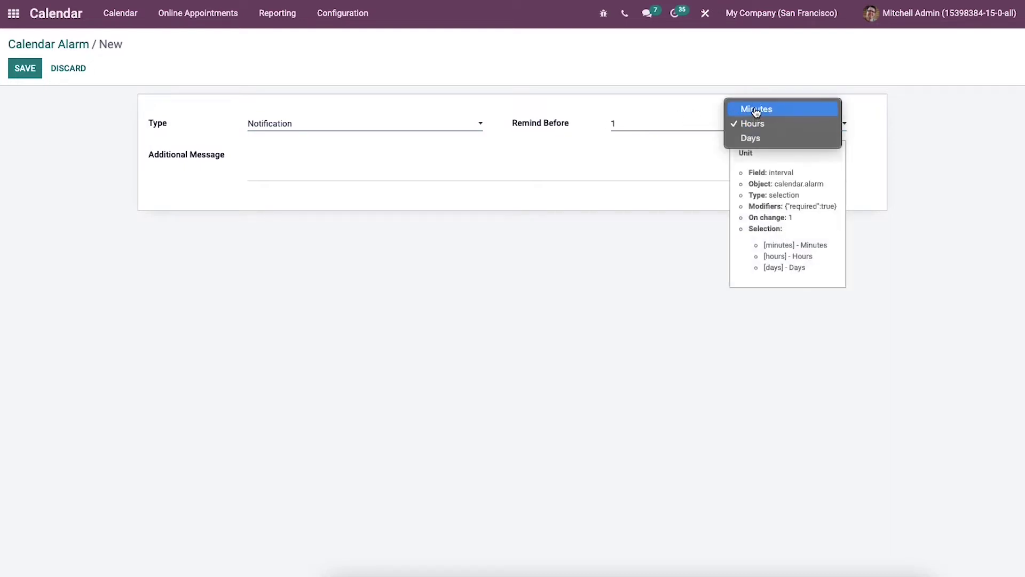
{"action": "left_click", "coordinate": [699, 103]}
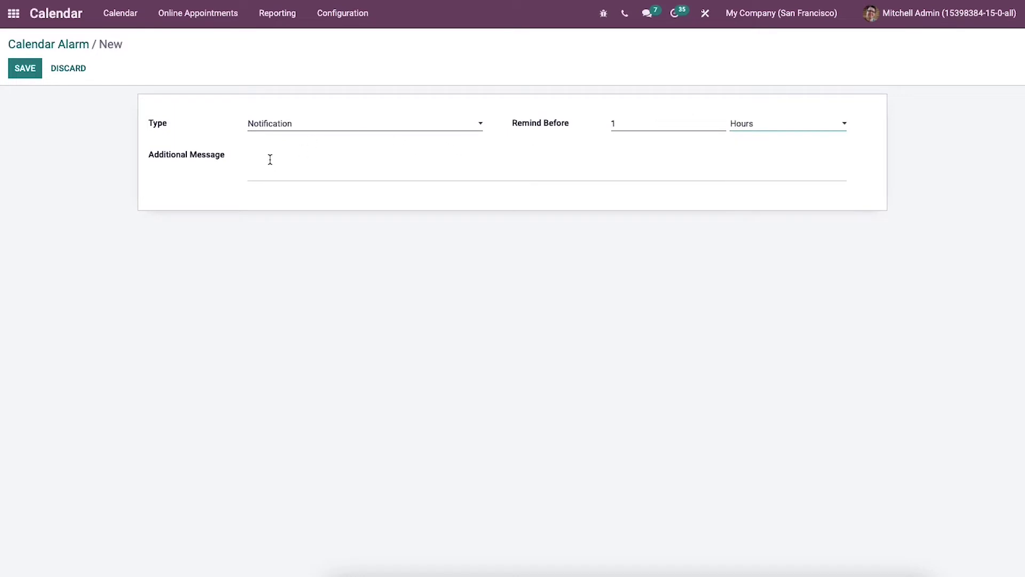
{"action": "left_click", "coordinate": [309, 126]}
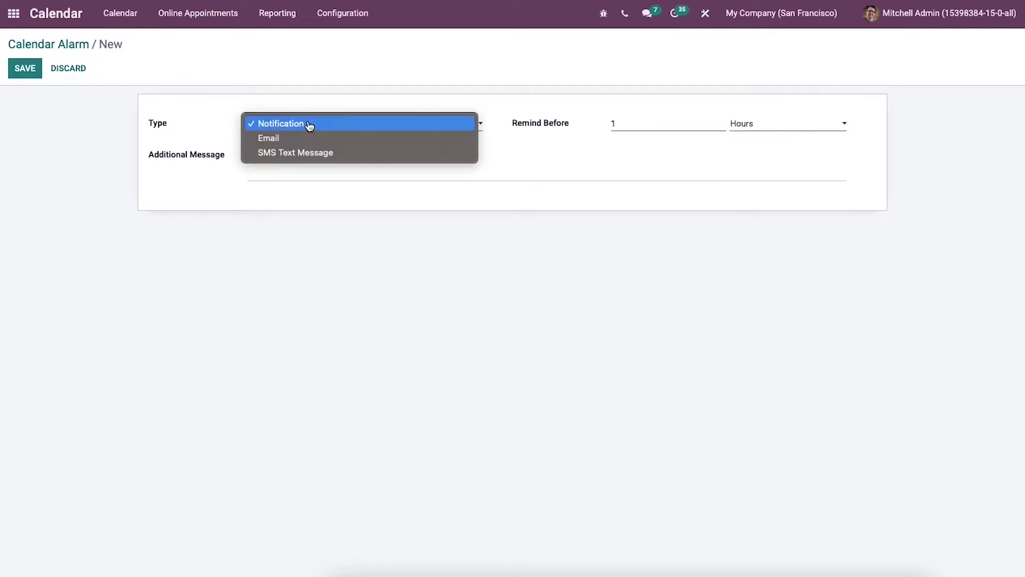
{"action": "left_click", "coordinate": [315, 153]}
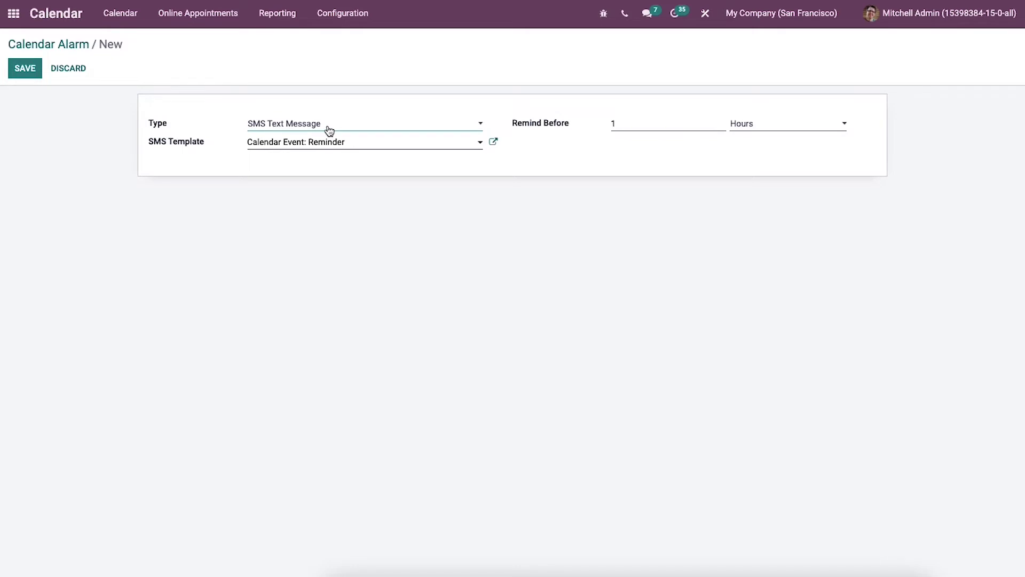
{"action": "left_click", "coordinate": [325, 127]}
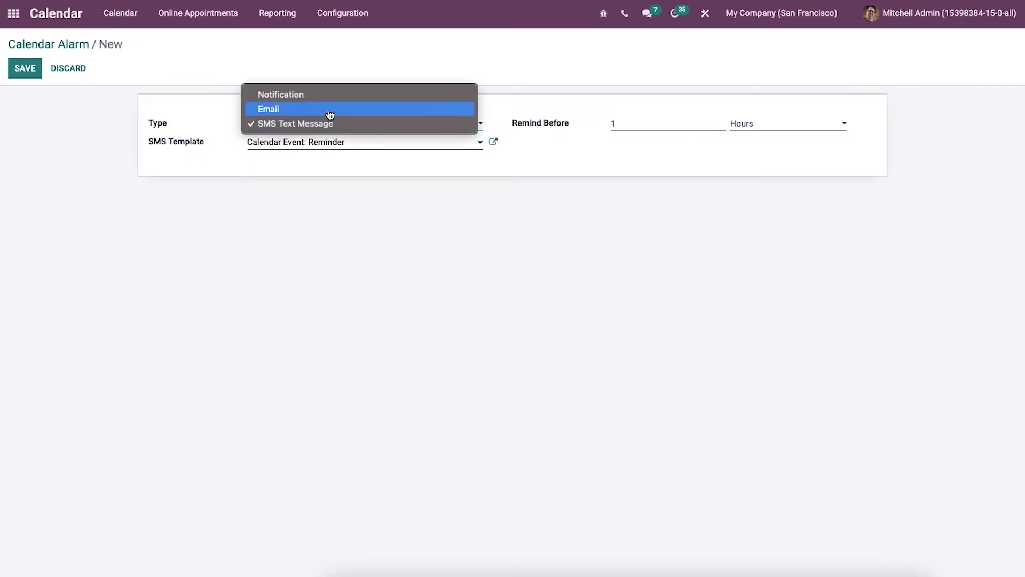
{"action": "left_click", "coordinate": [328, 111]}
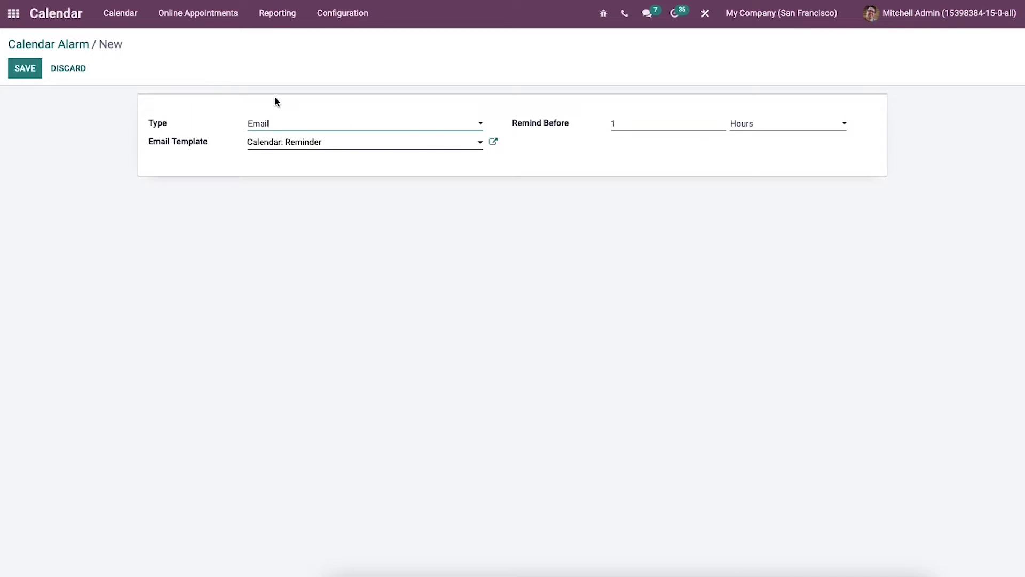
{"action": "left_click", "coordinate": [25, 69]}
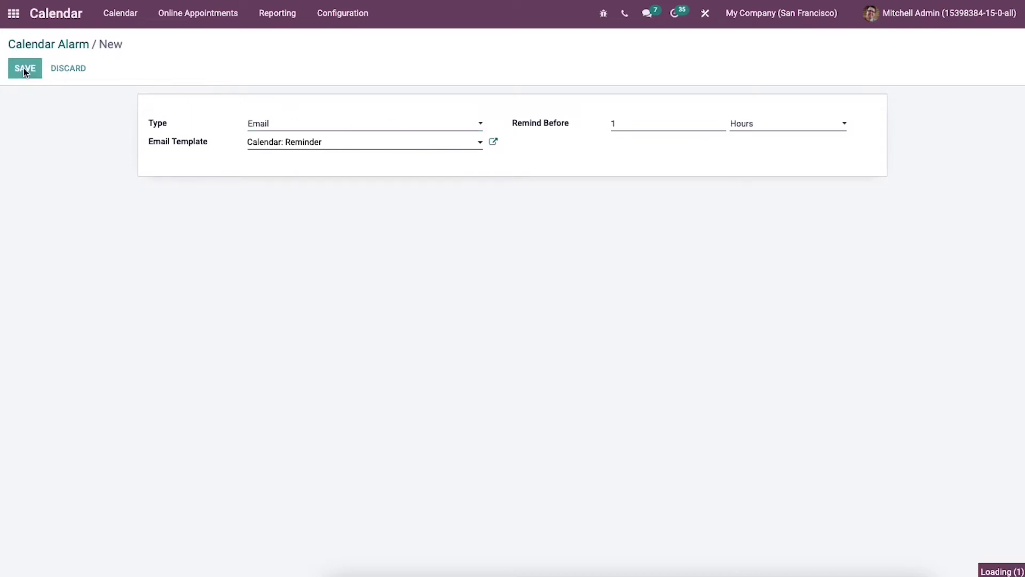
{"action": "left_click", "coordinate": [52, 47]}
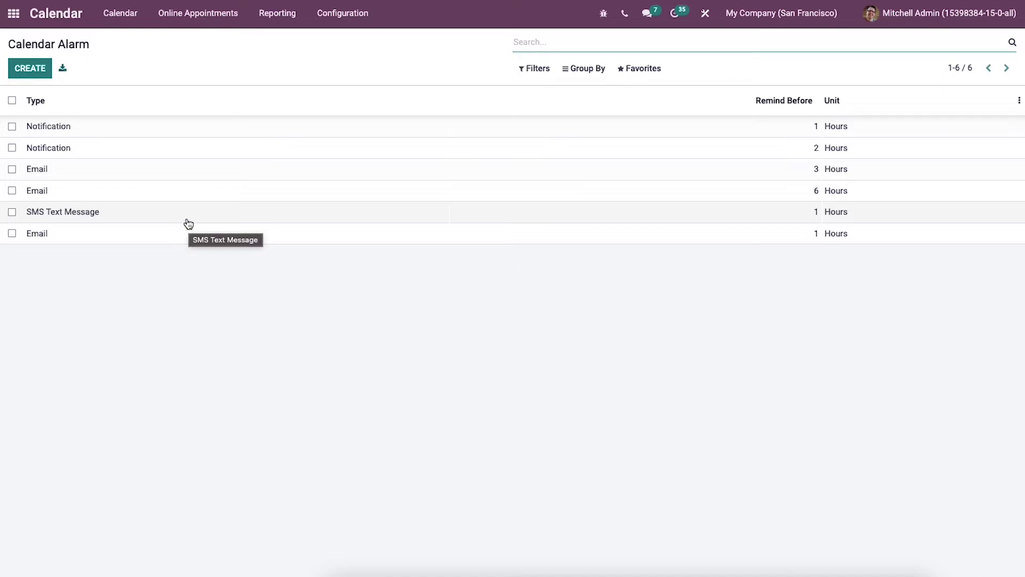
- Open Configuration > Appointment Invitations and start a new invitation
{"action": "left_click", "coordinate": [335, 16]}
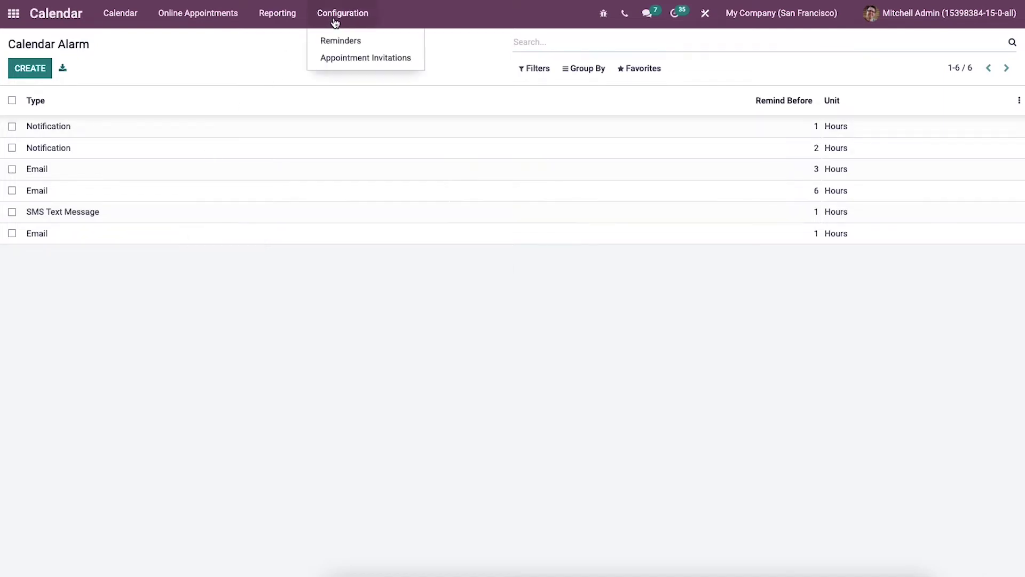
{"action": "left_click", "coordinate": [345, 58]}
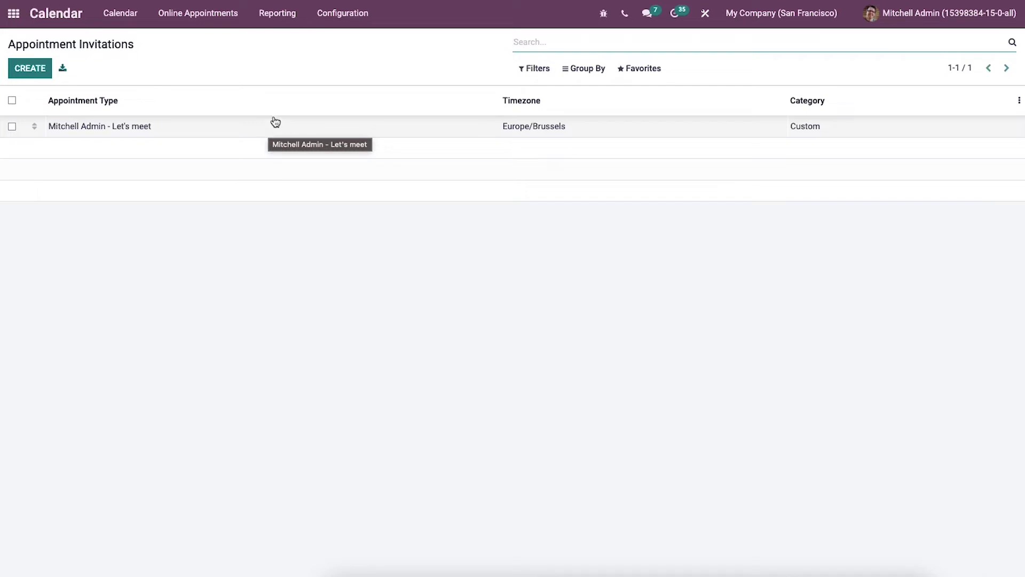
{"action": "left_click", "coordinate": [32, 68]}
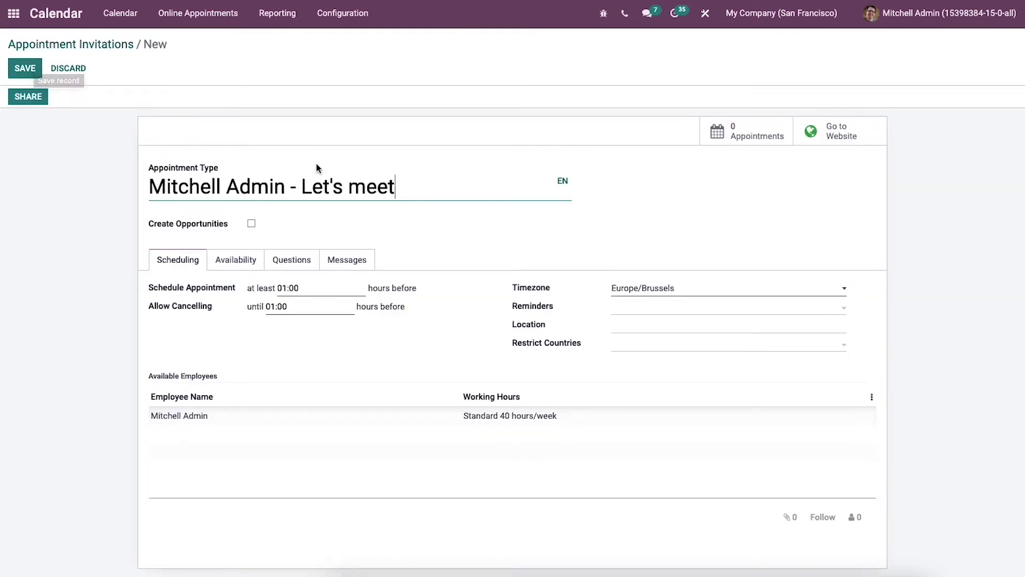
- Title the invitation 'Let's meet', enable Create Opportunities, and check the Europe/Brussels timezone
{"action": "left_click_drag", "start_coordinate": [297, 183], "coordinate": [151, 184]}
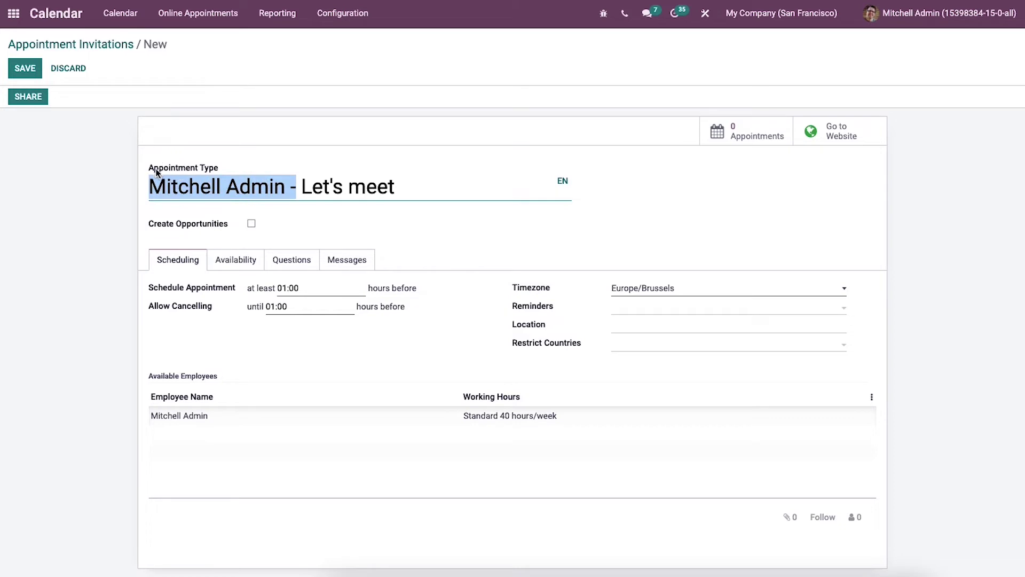
{"action": "key", "text": "BackSpace"}
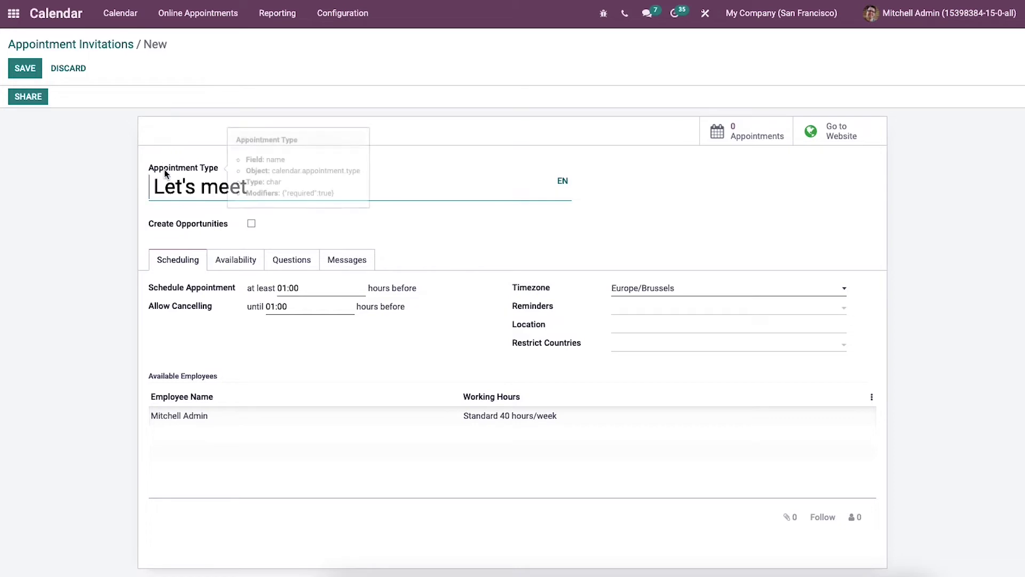
{"action": "left_click", "coordinate": [251, 224]}
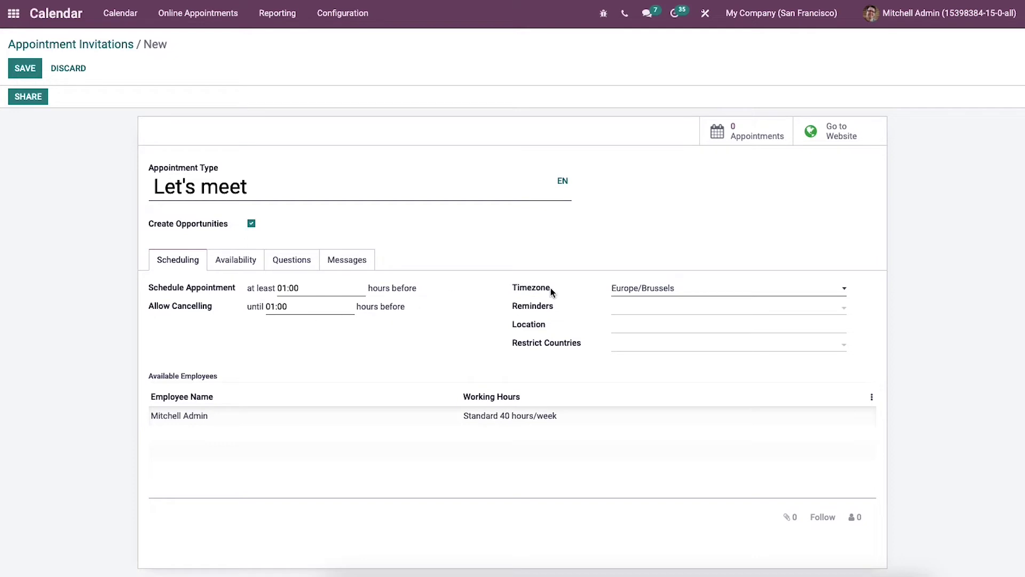
{"action": "left_click", "coordinate": [640, 289]}
- Add the Email - 1 Hours reminder to the Let's meet invitation
{"action": "left_click", "coordinate": [591, 275]}
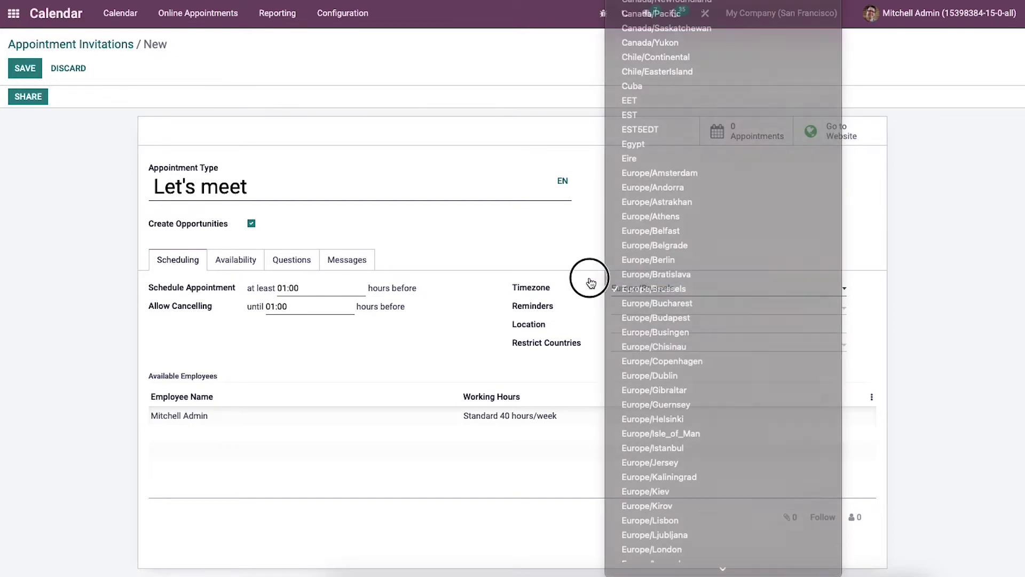
{"action": "left_click", "coordinate": [640, 306]}
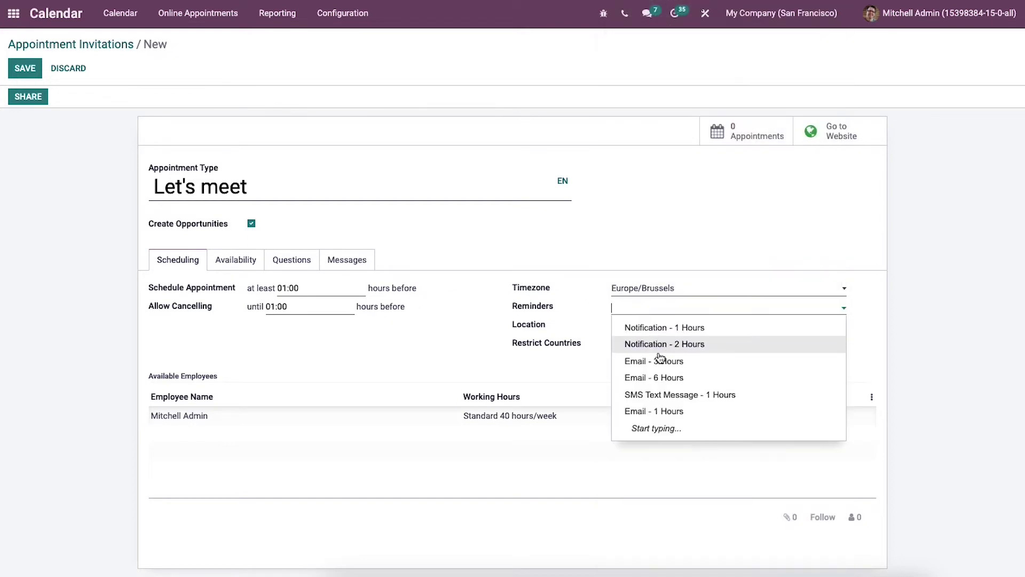
{"action": "left_click", "coordinate": [660, 411]}
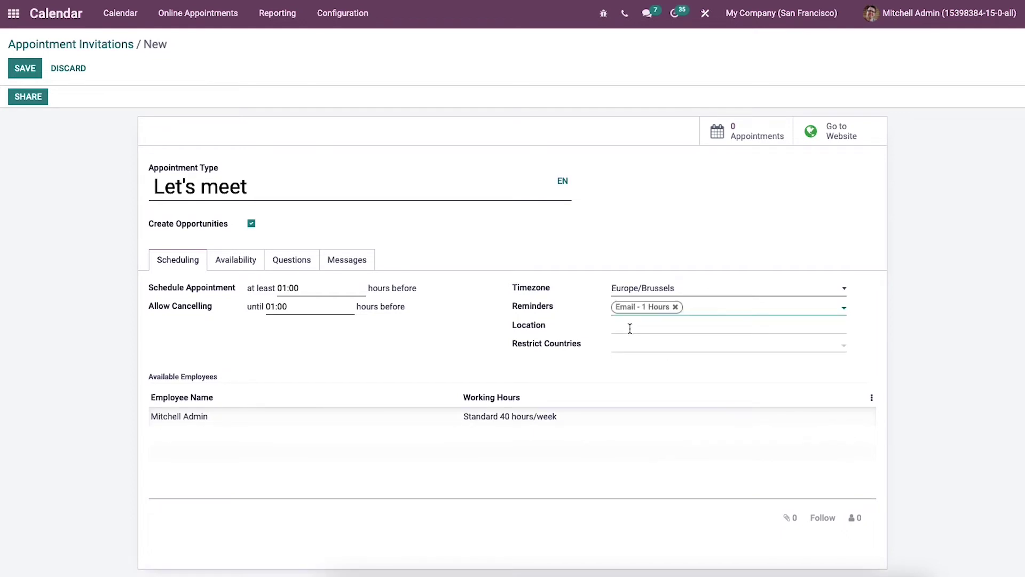
- Visit the Location field, then add an empty slot on the Availability tab
{"action": "left_click", "coordinate": [630, 329]}
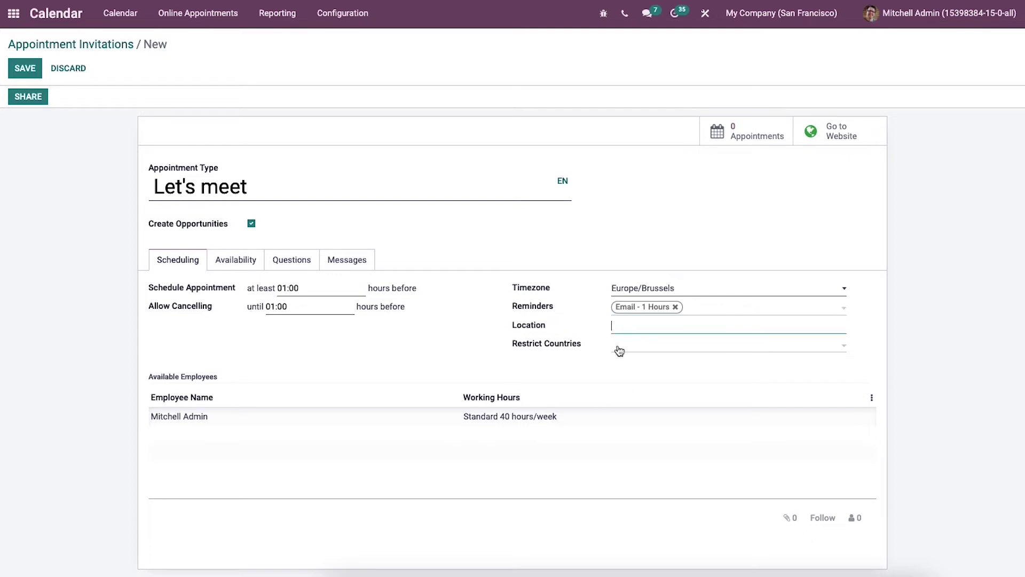
{"action": "left_click", "coordinate": [586, 348]}
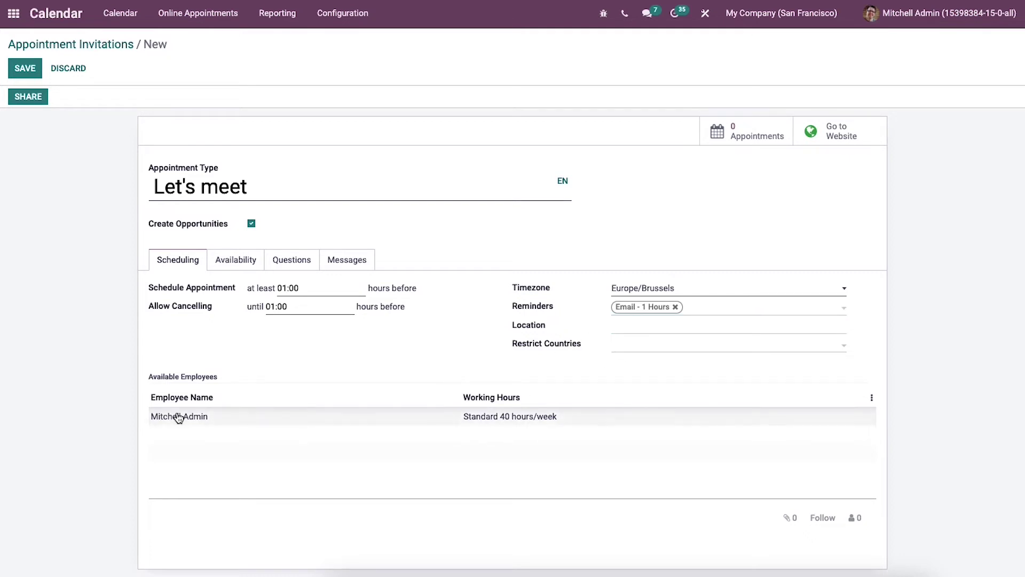
{"action": "mouse_move", "coordinate": [178, 417]}
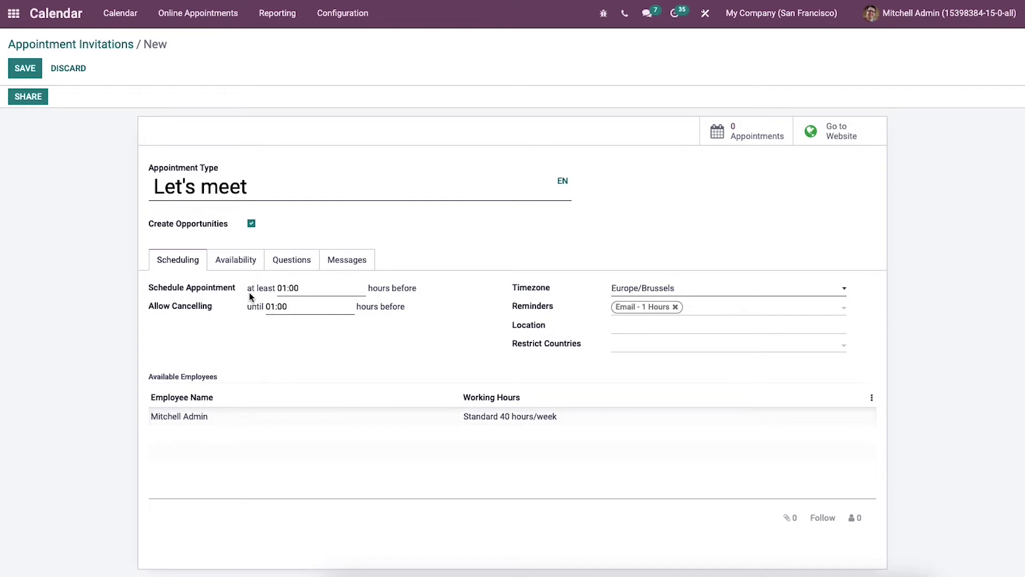
{"action": "left_click", "coordinate": [244, 267]}
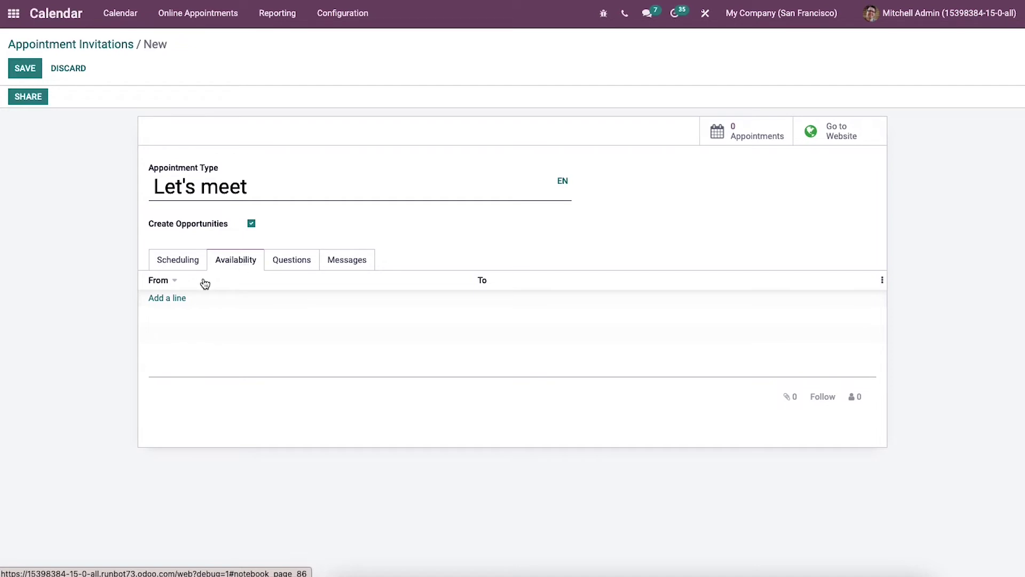
{"action": "left_click", "coordinate": [174, 299]}
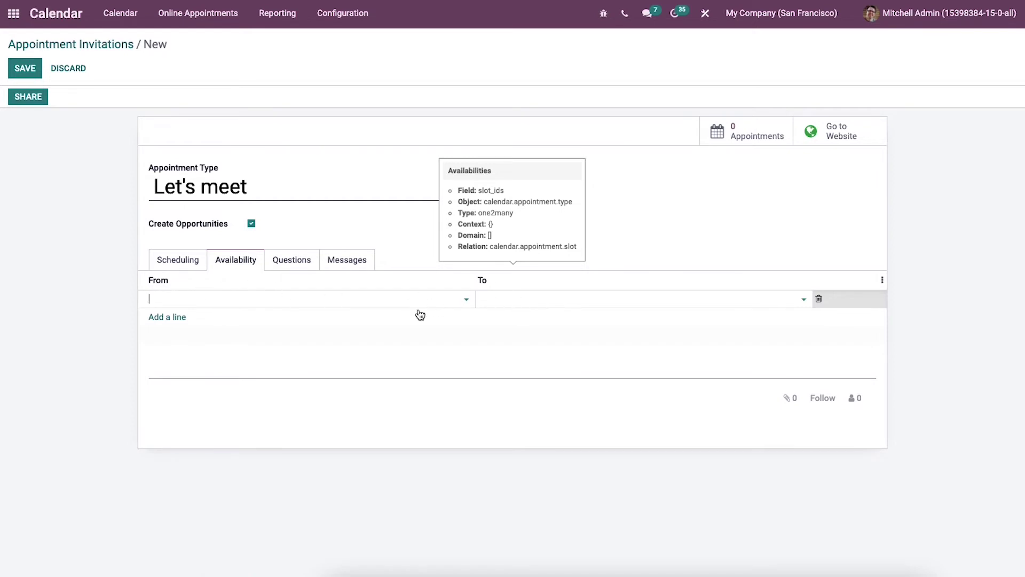
- Set the availability slot from 05/12/2022 to 05/29/2022, then view the Questions tab
{"action": "left_click", "coordinate": [231, 302]}
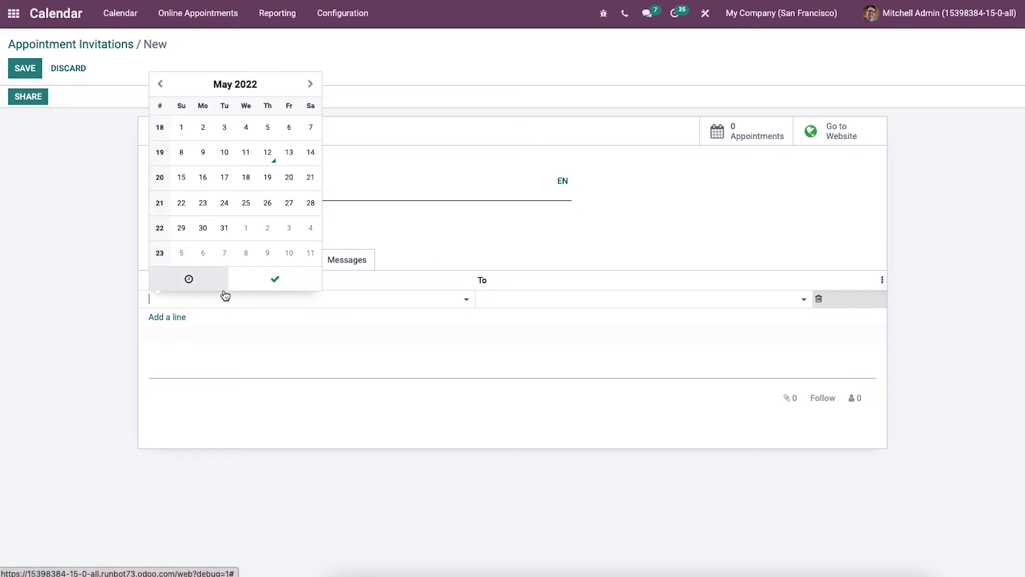
{"action": "left_click", "coordinate": [267, 153]}
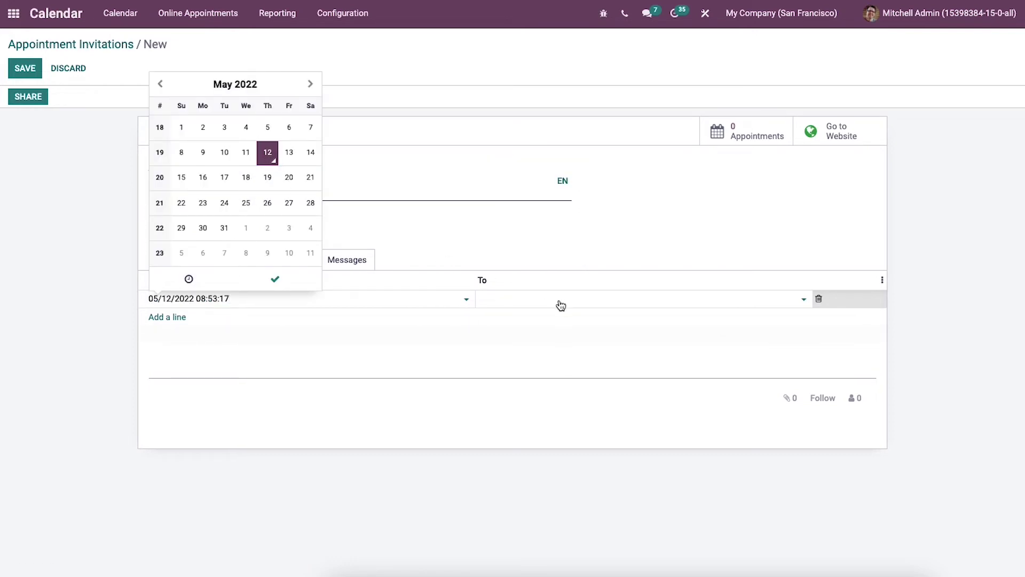
{"action": "left_click", "coordinate": [520, 303]}
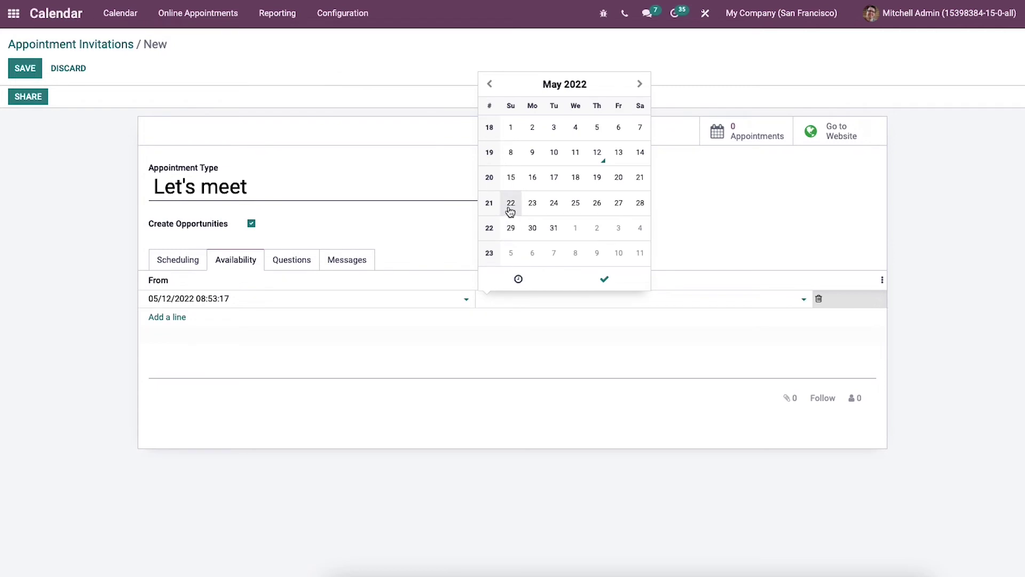
{"action": "left_click", "coordinate": [512, 229]}
{"action": "left_click", "coordinate": [606, 282]}
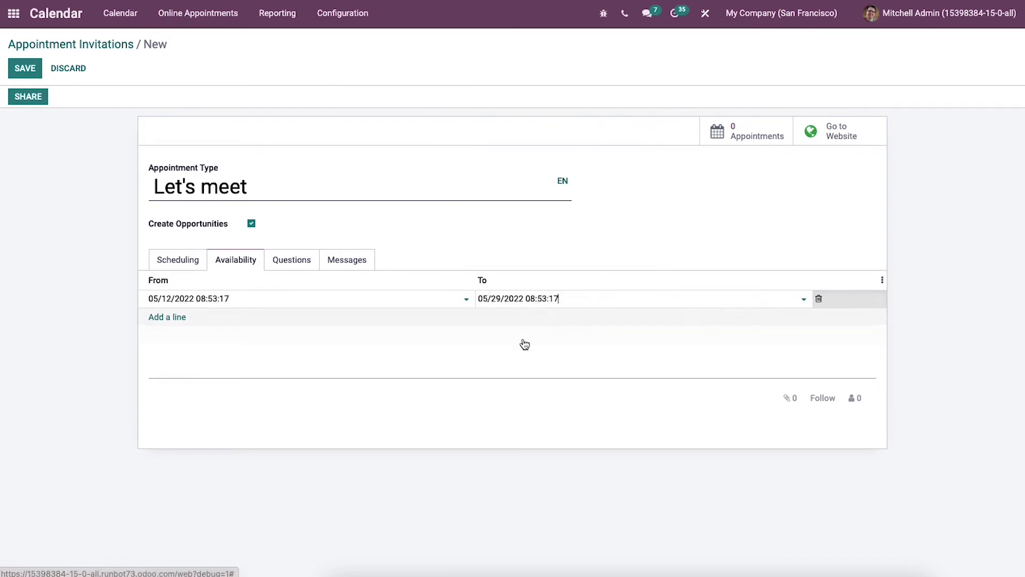
{"action": "left_click", "coordinate": [421, 350]}
{"action": "left_click", "coordinate": [296, 265]}
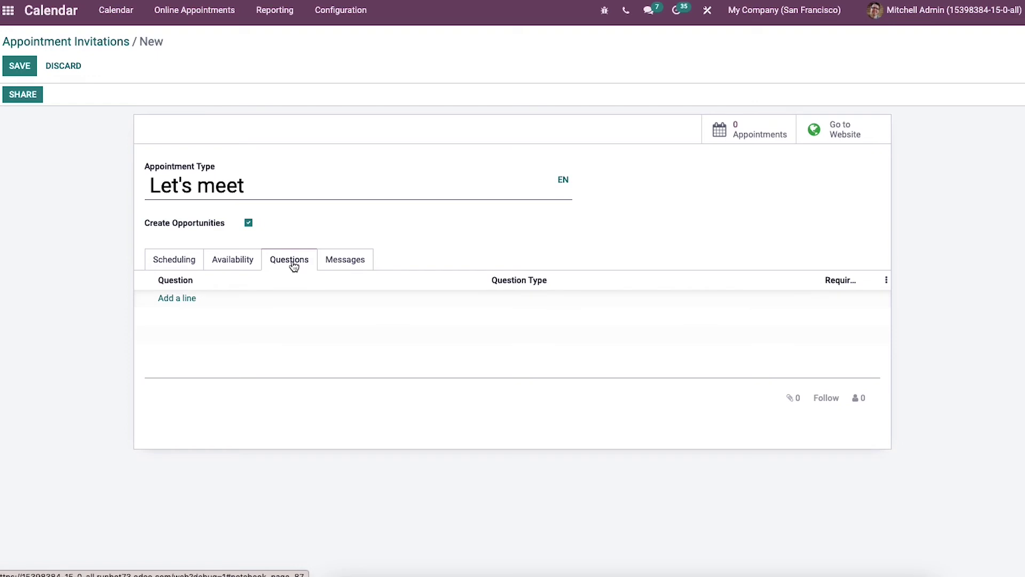
- Review the invitation's Messages tab, preview it on the website, and generate its share link
{"action": "left_click", "coordinate": [340, 259]}
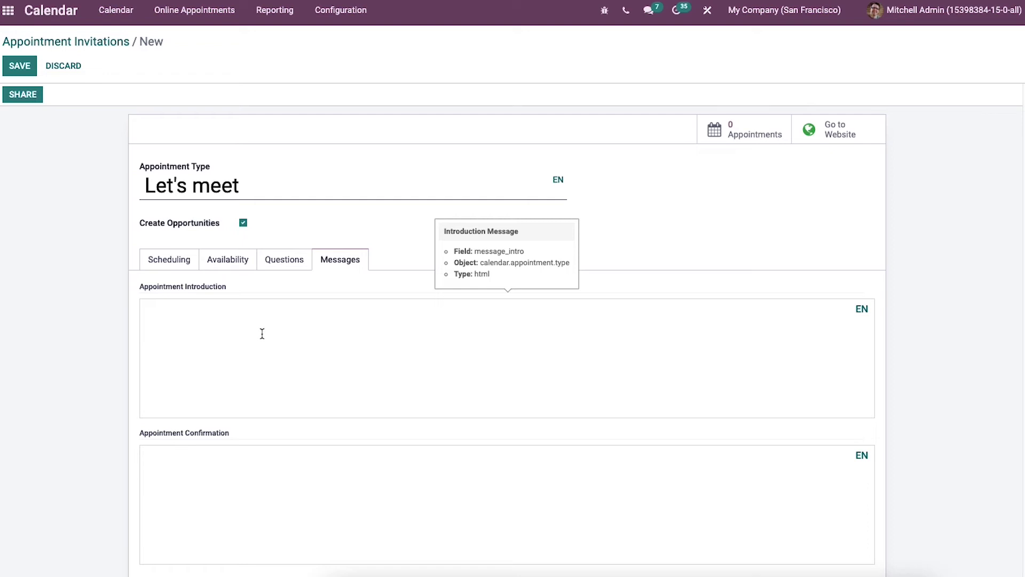
{"action": "left_click", "coordinate": [834, 131]}
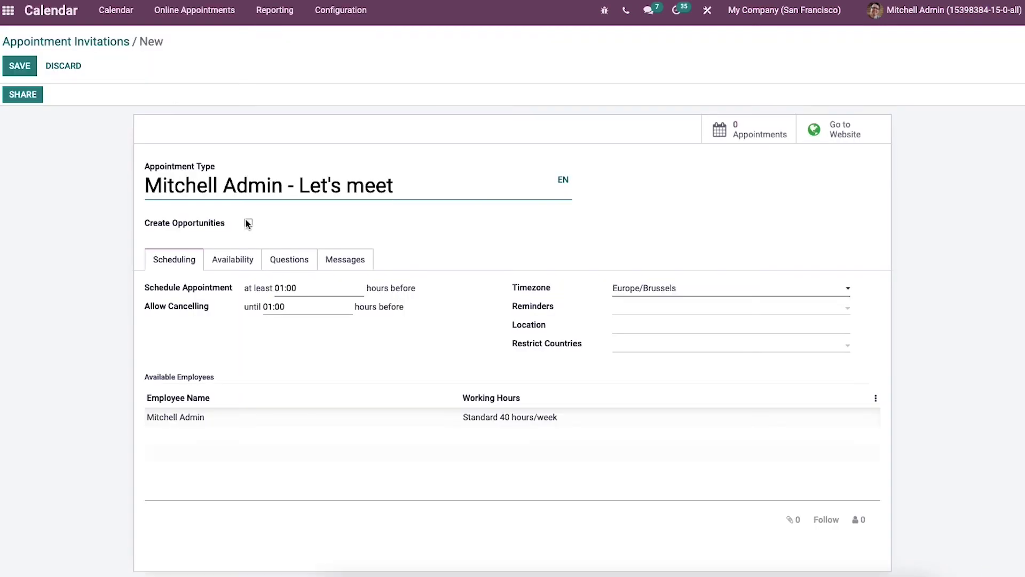
{"action": "left_click", "coordinate": [24, 97]}
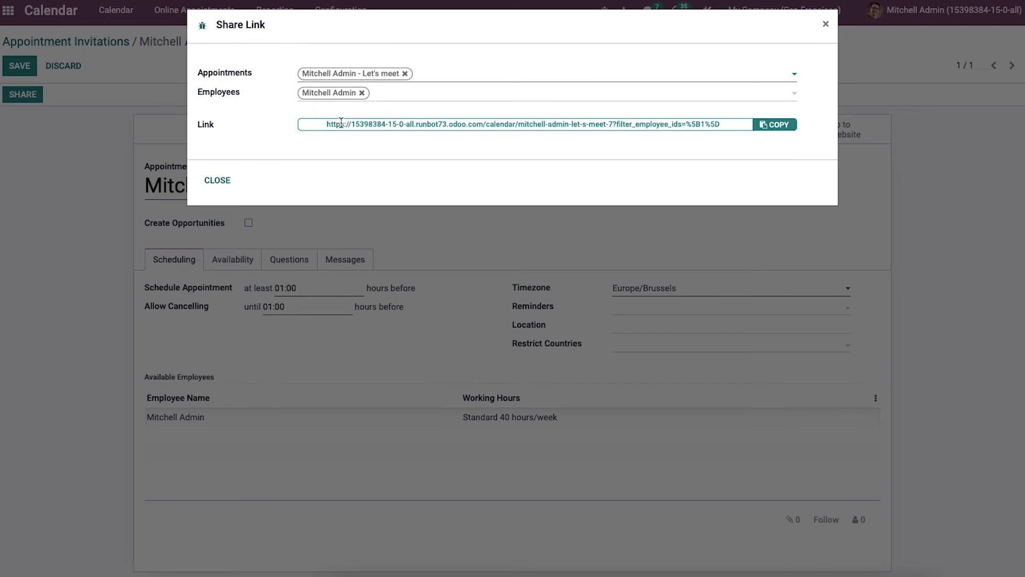
- Close the Share Link dialog and save the Let's meet invitation
{"action": "left_click", "coordinate": [228, 181]}
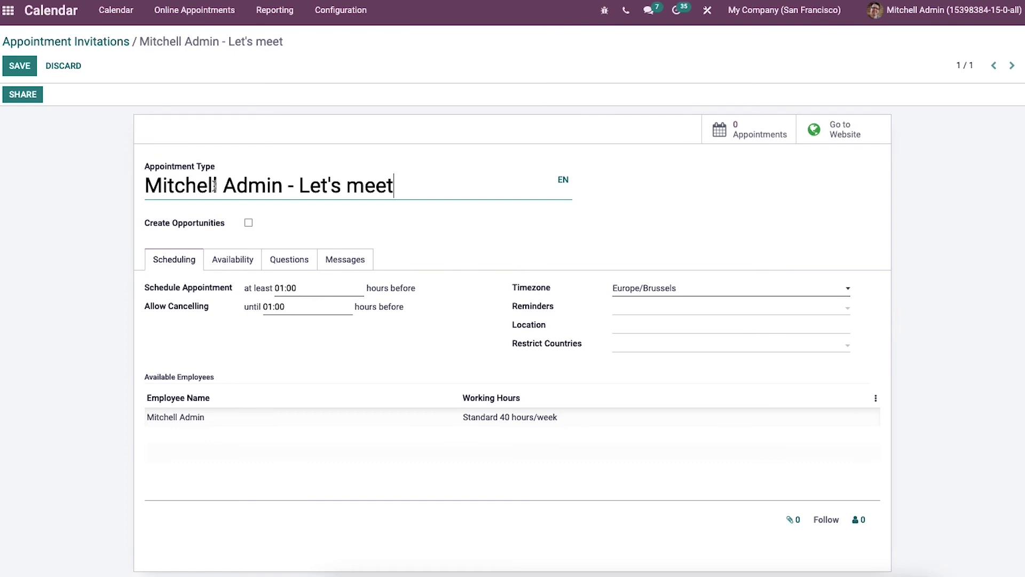
{"action": "left_click", "coordinate": [22, 65]}
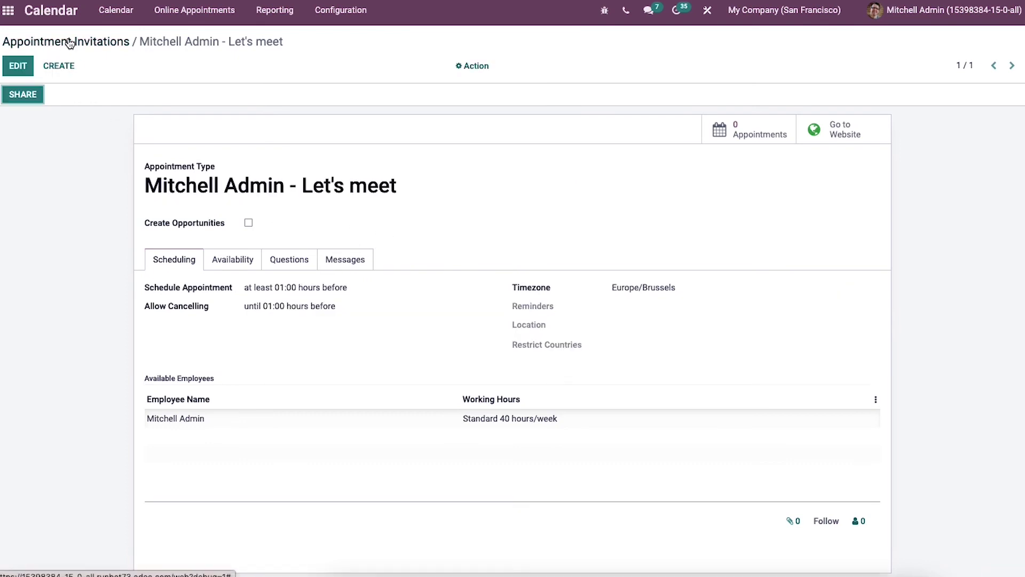
- Reopen Let's meet from the invitations list and check its 0 booked appointments
{"action": "left_click", "coordinate": [69, 43]}
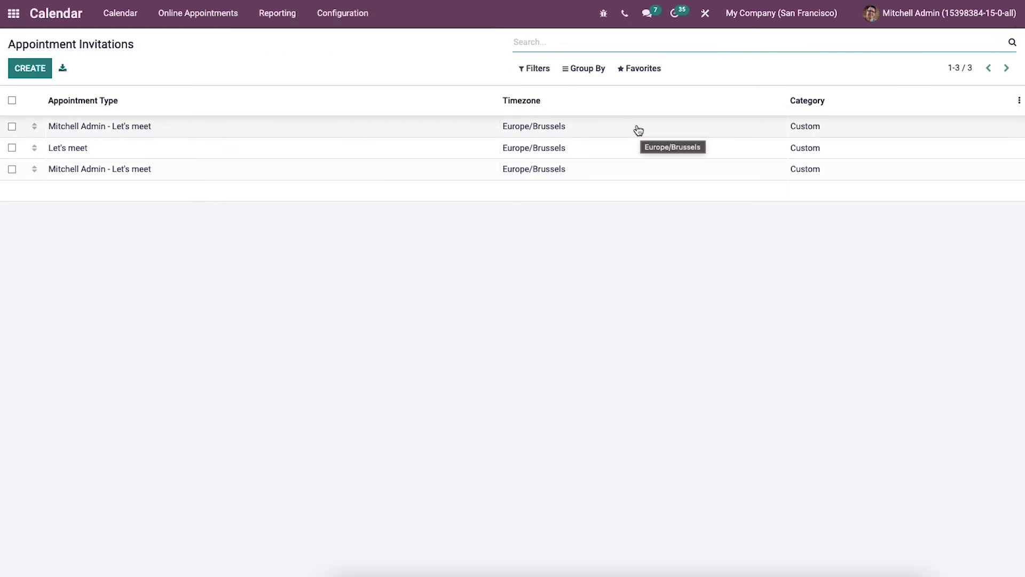
{"action": "left_click", "coordinate": [289, 154]}
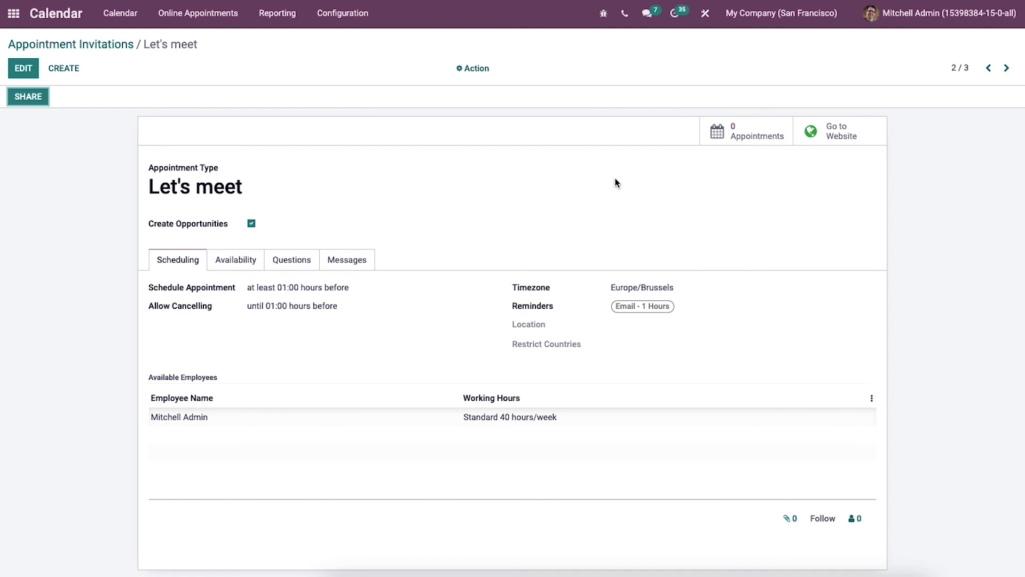
{"action": "left_click", "coordinate": [735, 134]}
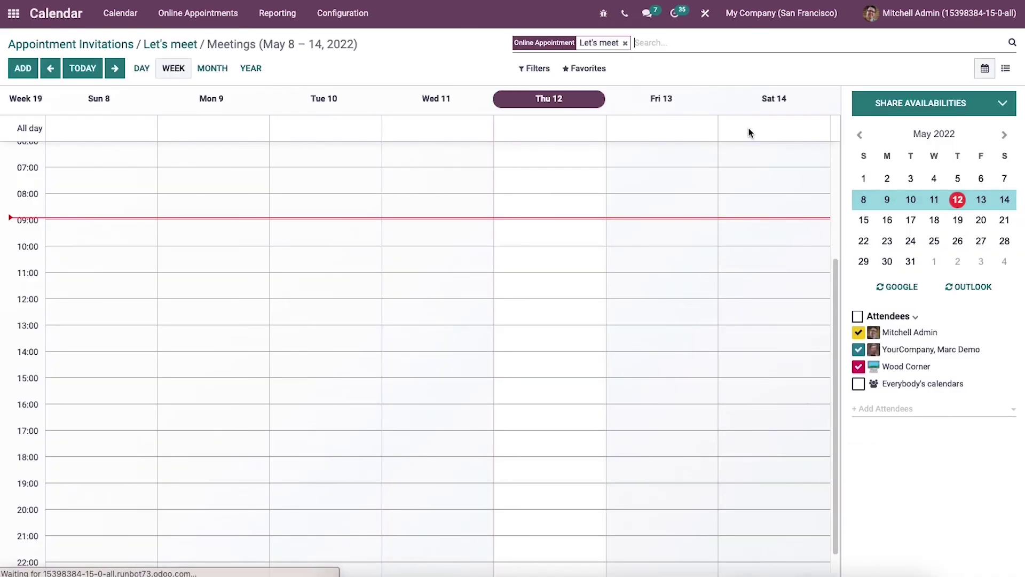
{"action": "left_click", "coordinate": [179, 45]}
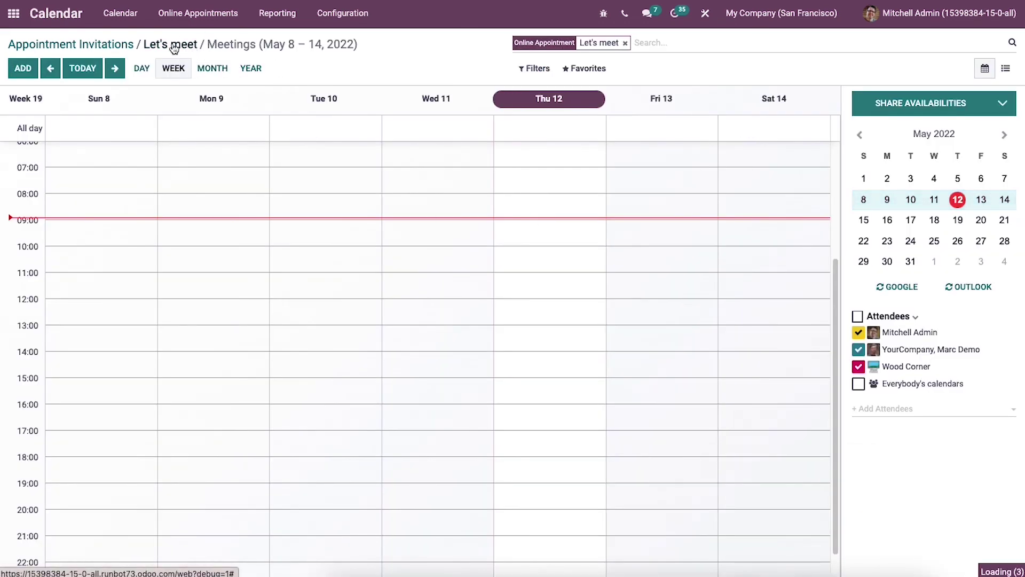